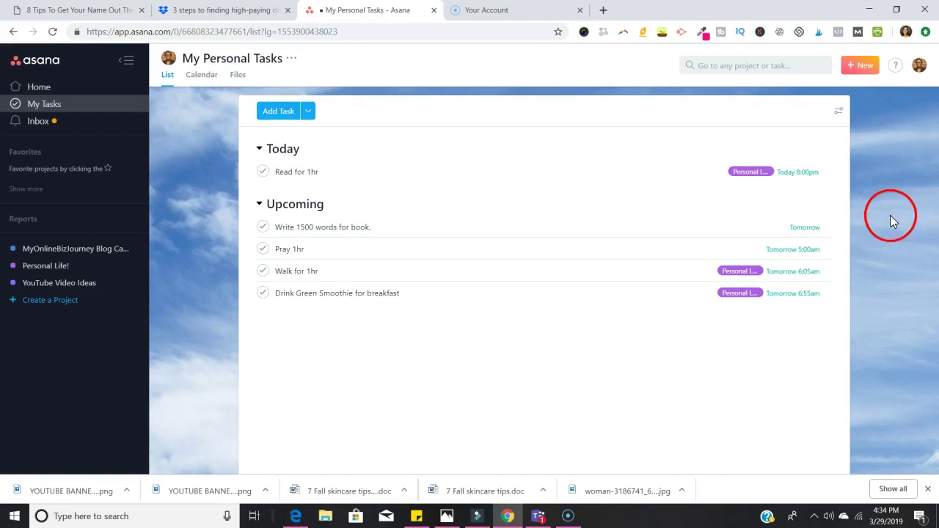
Look over the Task, Project and Conversation choices in the New menu
click(860, 66)
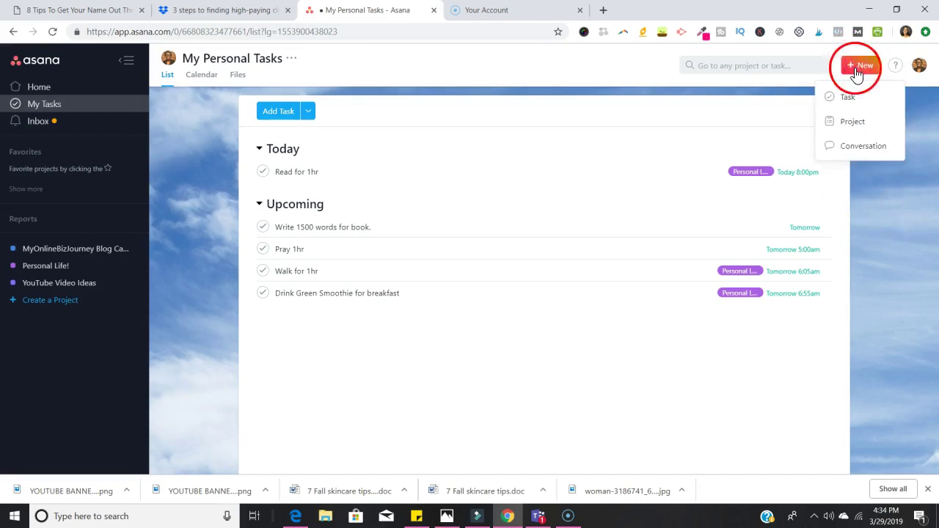
click(859, 125)
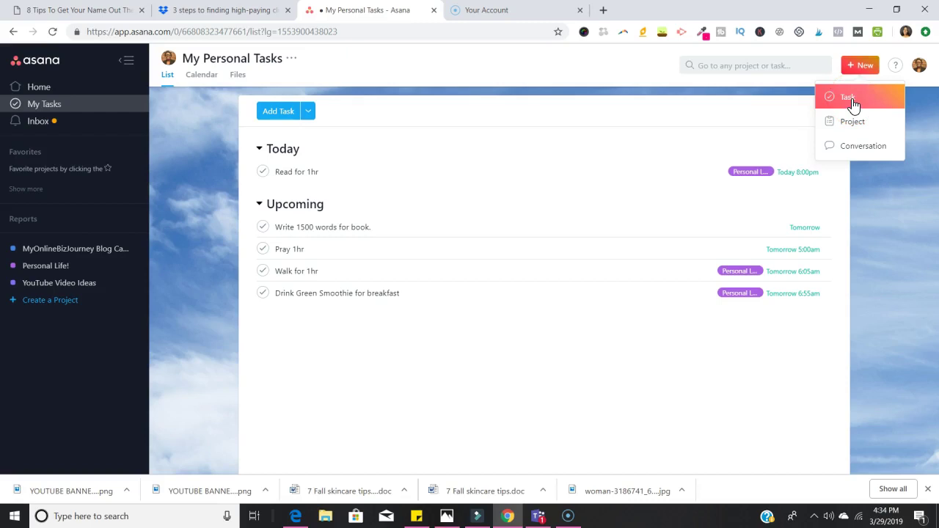
click(858, 122)
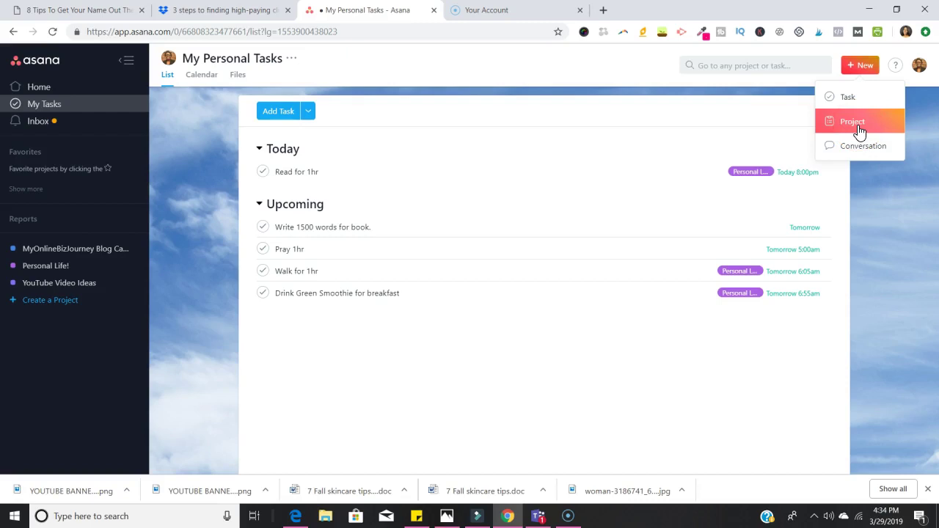
click(855, 143)
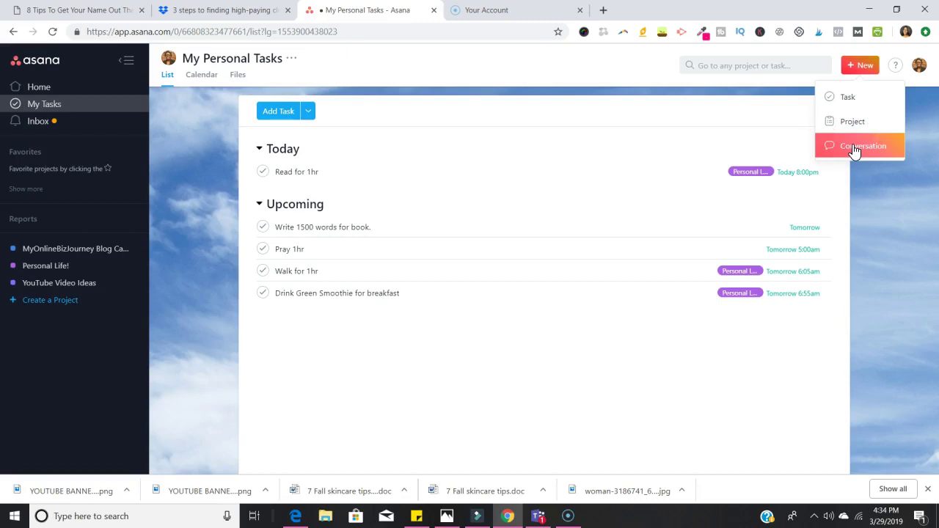
click(854, 151)
mouse_move(854, 95)
mouse_down()
mouse_move(861, 123)
mouse_move(857, 104)
mouse_up()
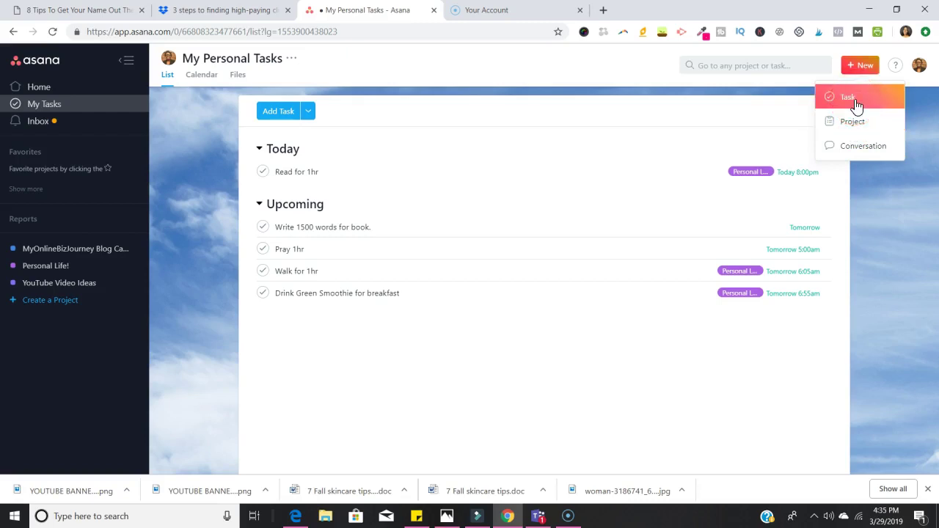
drag(856, 106, 855, 126)
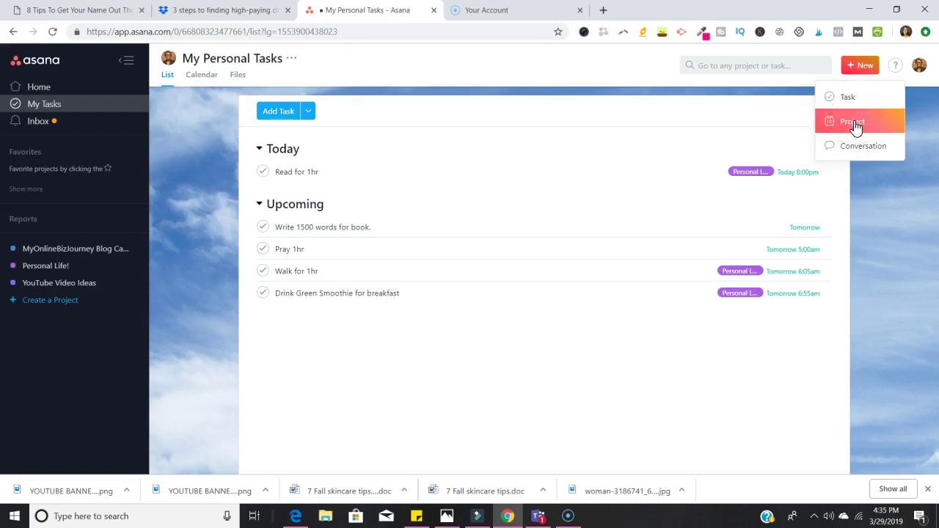
Reopen the New menu and choose Project
click(860, 68)
click(859, 68)
click(862, 124)
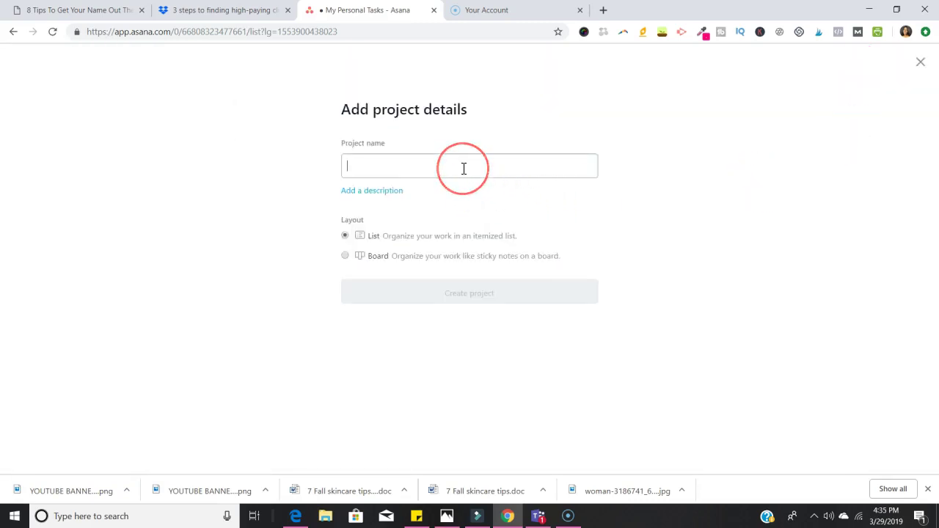
Name the project 'Book Project' and create it with the default List layout
text(Book )
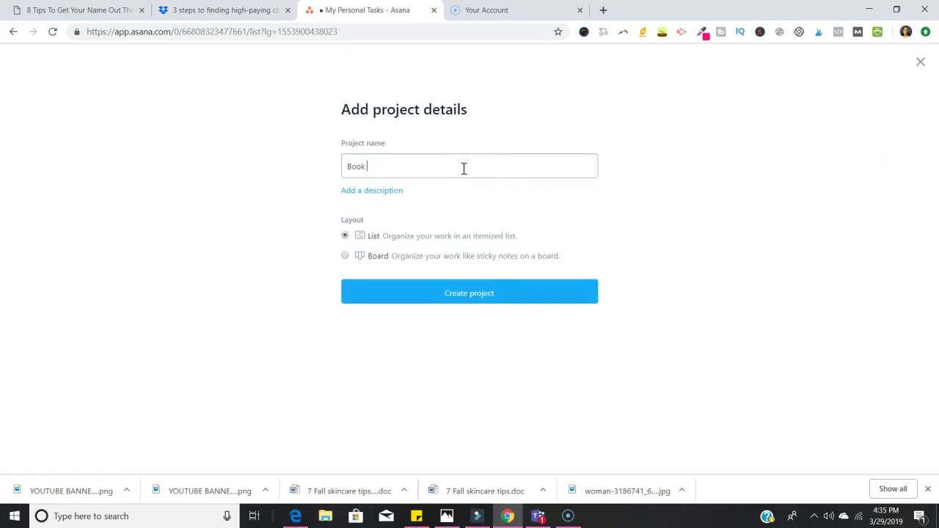
text(Project)
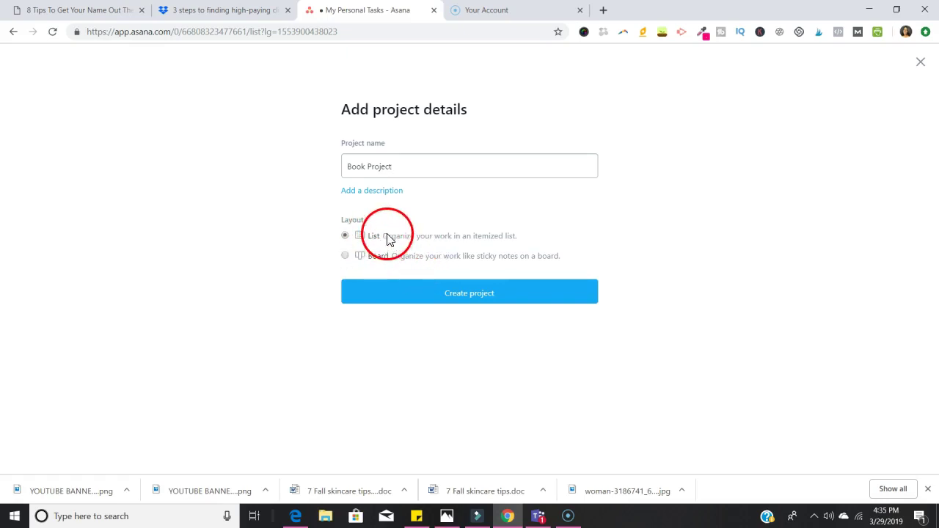
click(491, 296)
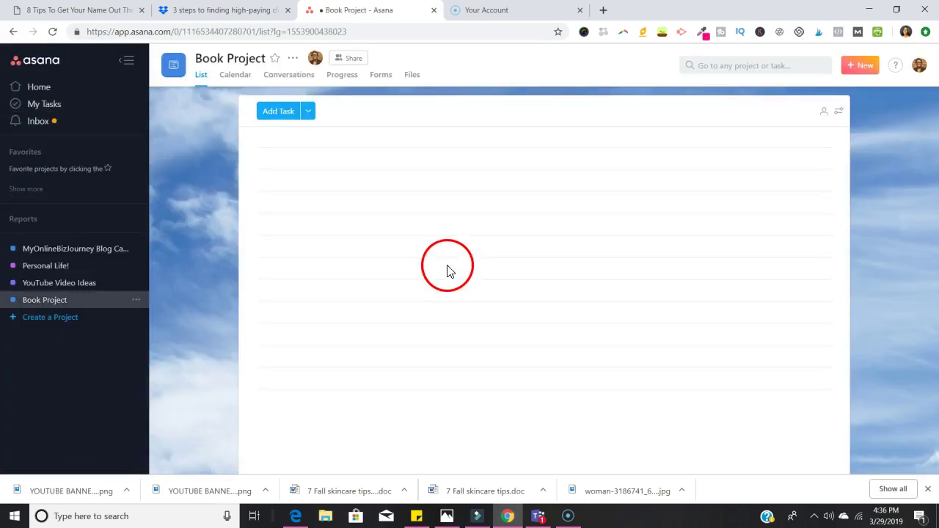
Add the task 'Complete the first draft' with an April 30 due date
click(278, 111)
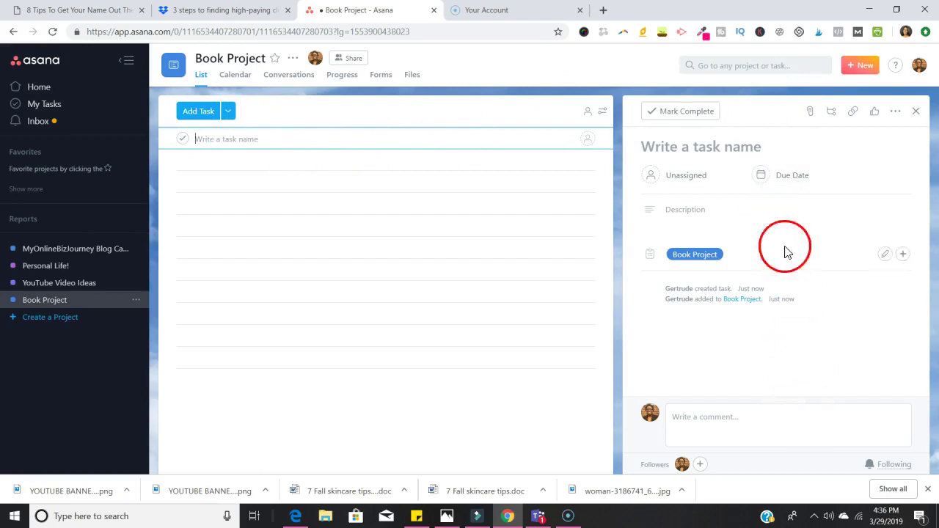
click(715, 159)
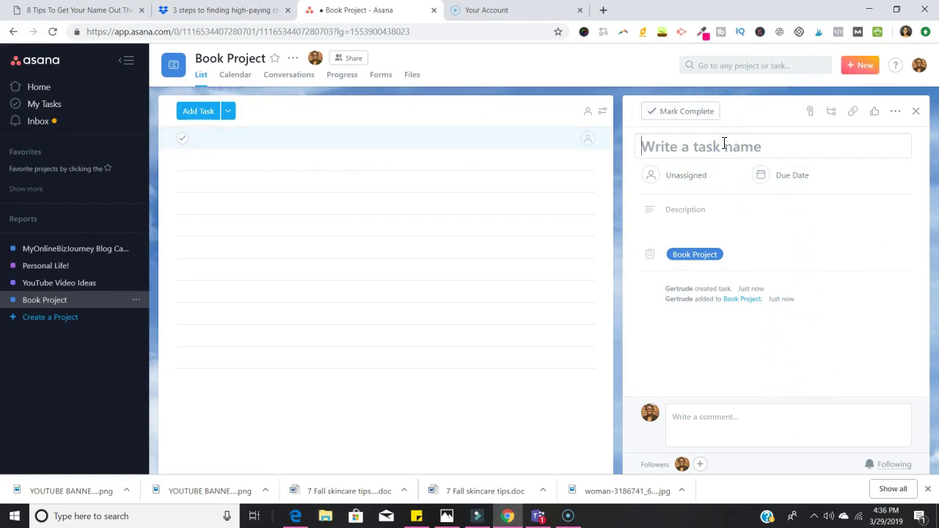
text(Complete )
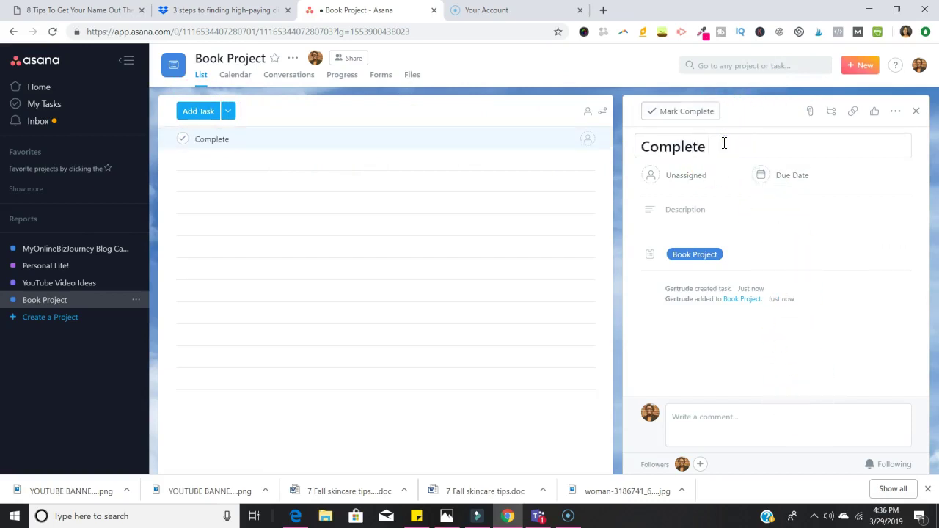
text(the first draft)
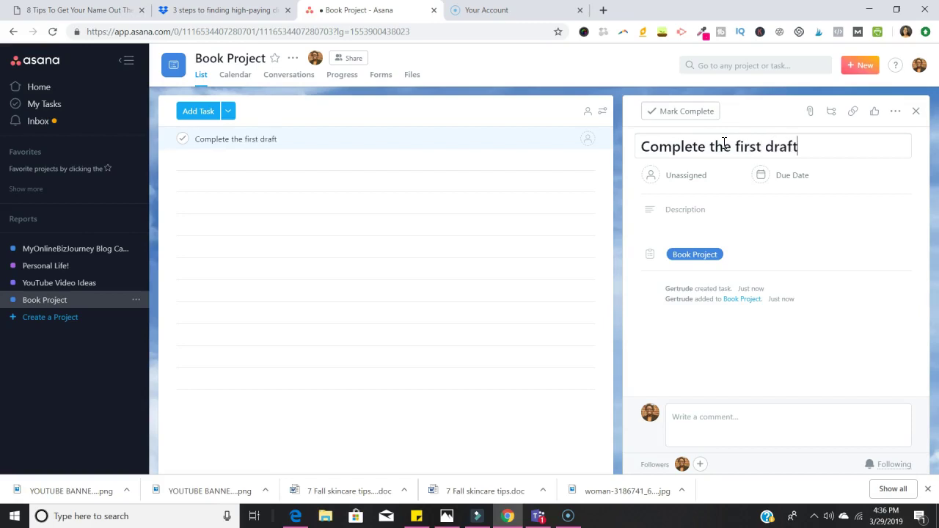
click(773, 178)
click(893, 201)
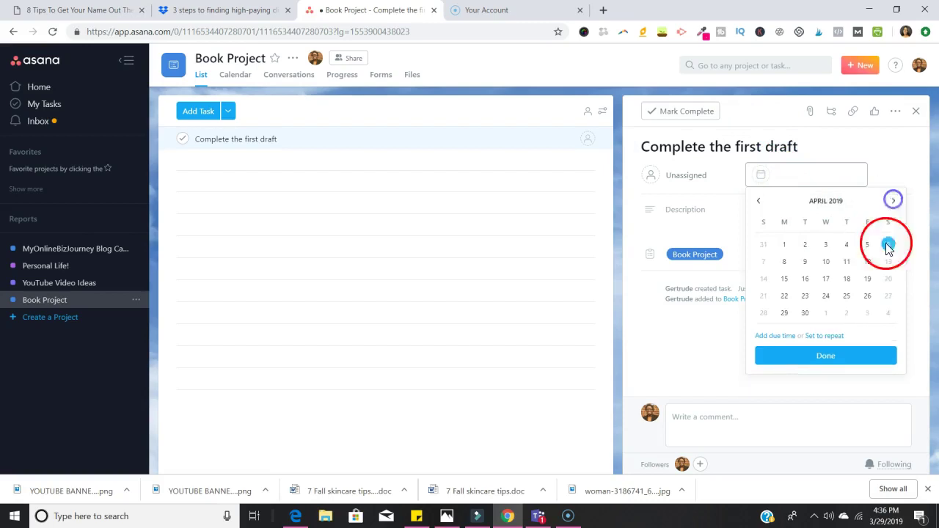
click(806, 316)
click(806, 314)
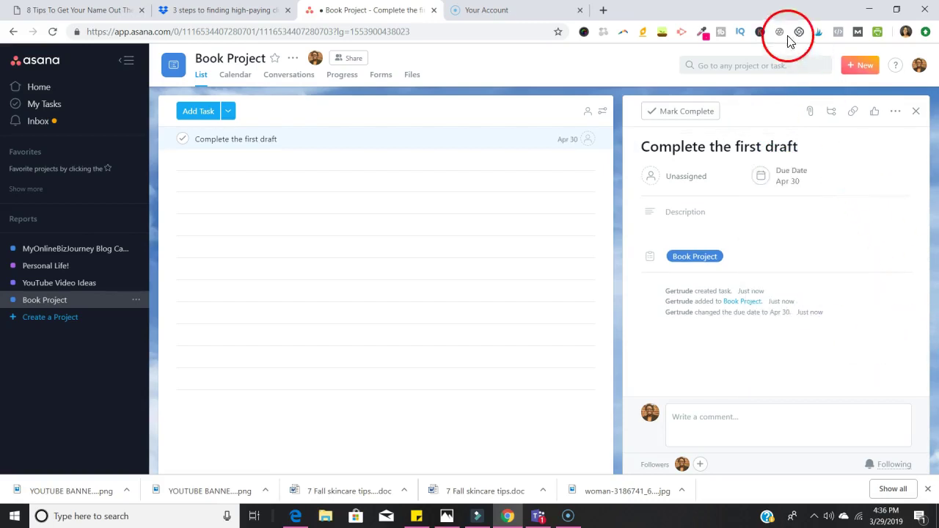
Add the description 'This needs to be finished by April 30.' to the task
click(765, 238)
click(693, 211)
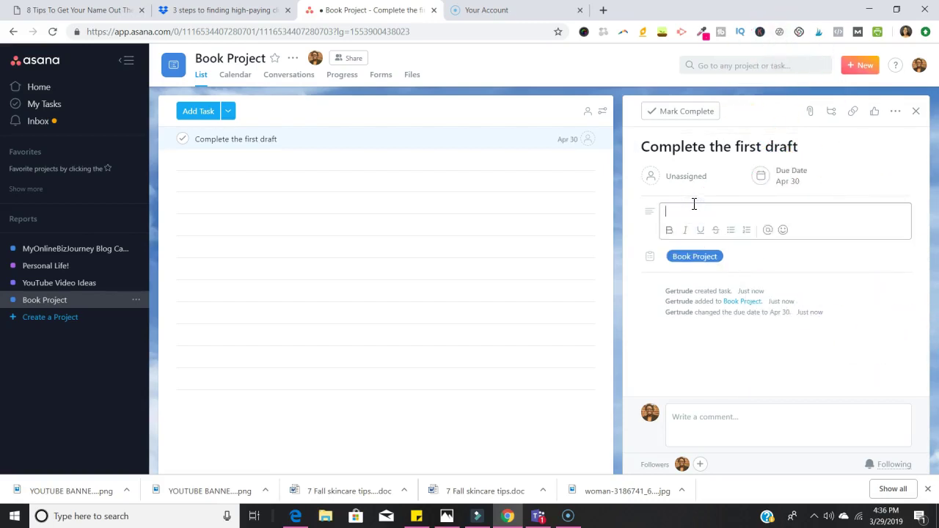
text(This needs to be finished by April 30.)
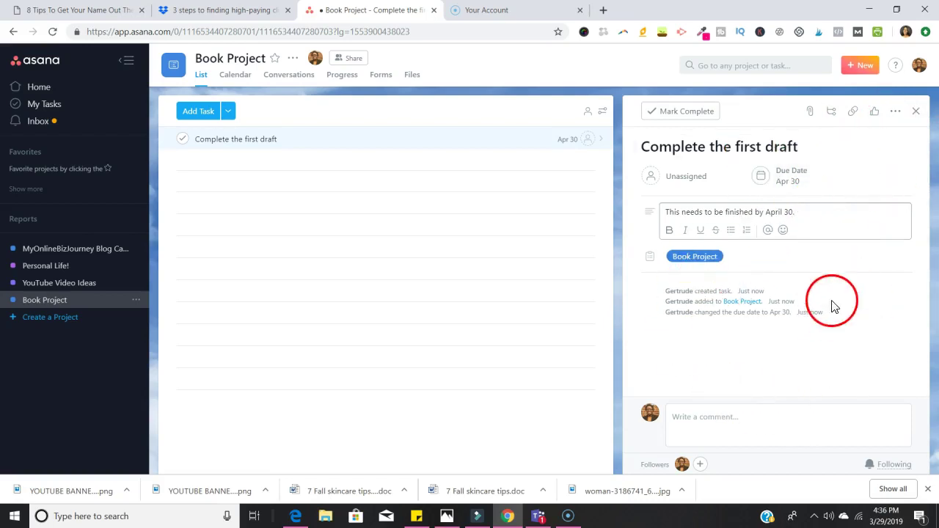
mouse_move(907, 265)
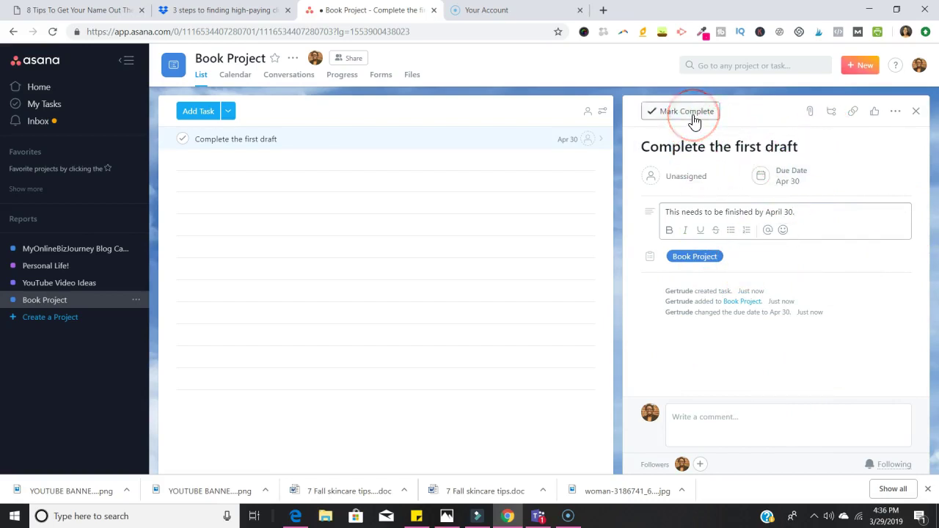
click(744, 127)
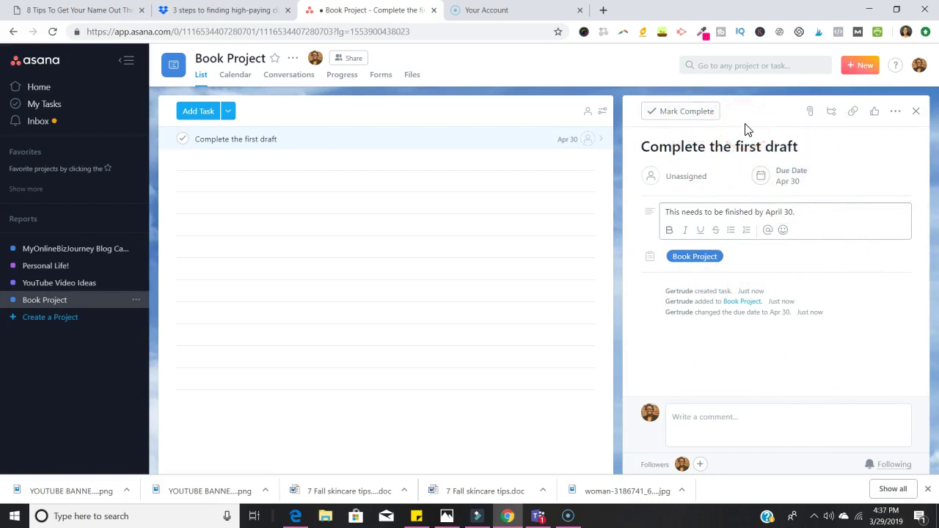
click(749, 121)
Add another task row and name it 'Publish book on Amazon'
click(209, 113)
click(678, 151)
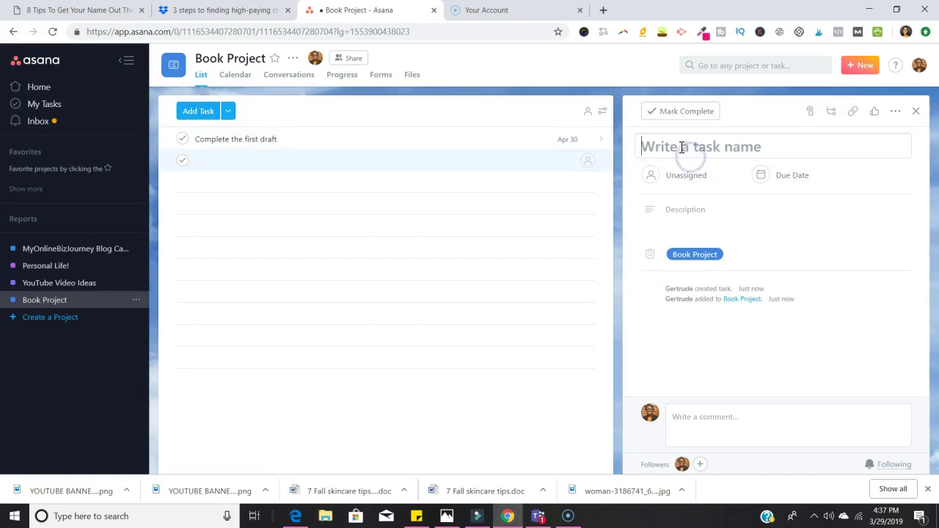
text(Se)
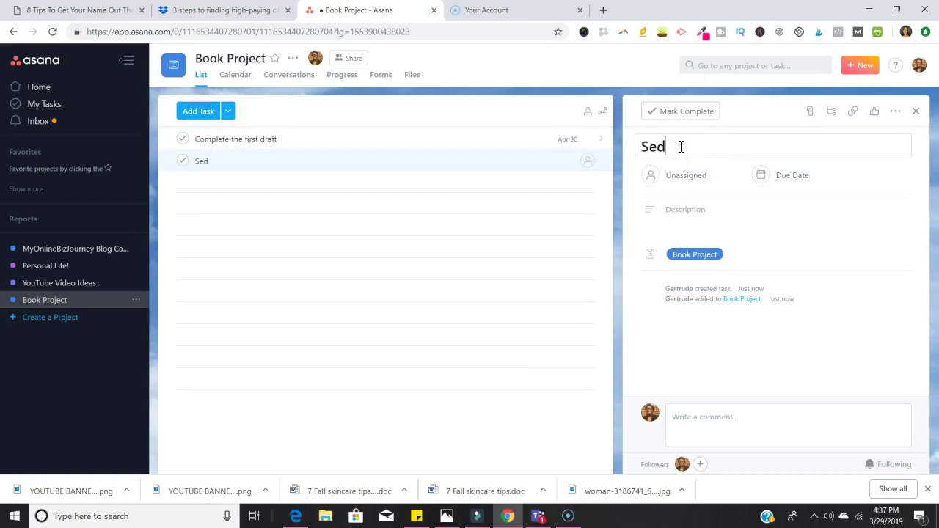
text(nd it)
click(719, 151)
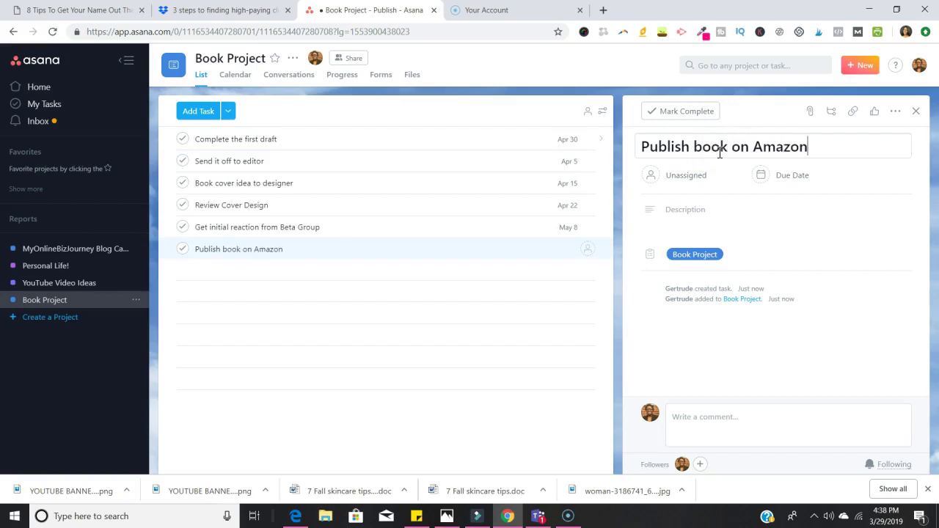
Set the 'Publish book on Amazon' due date to May 31, 2019
click(783, 176)
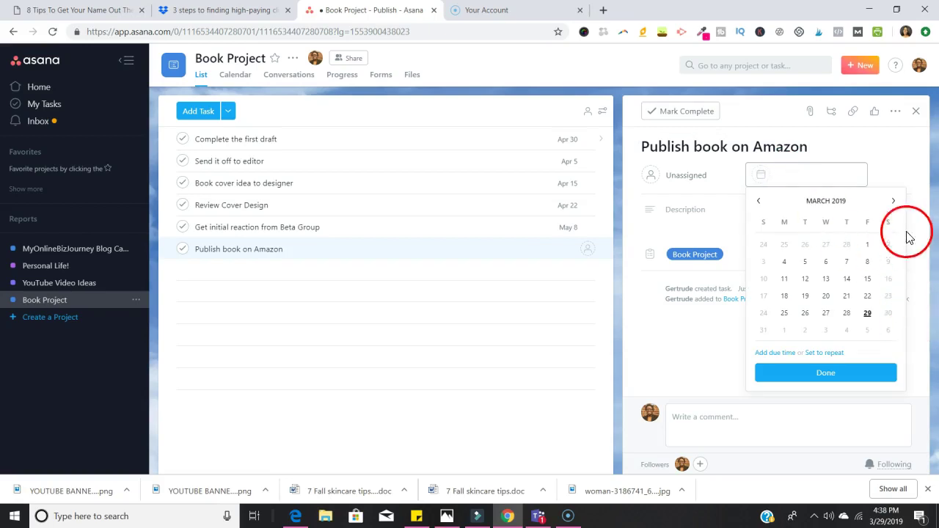
click(894, 201)
click(805, 314)
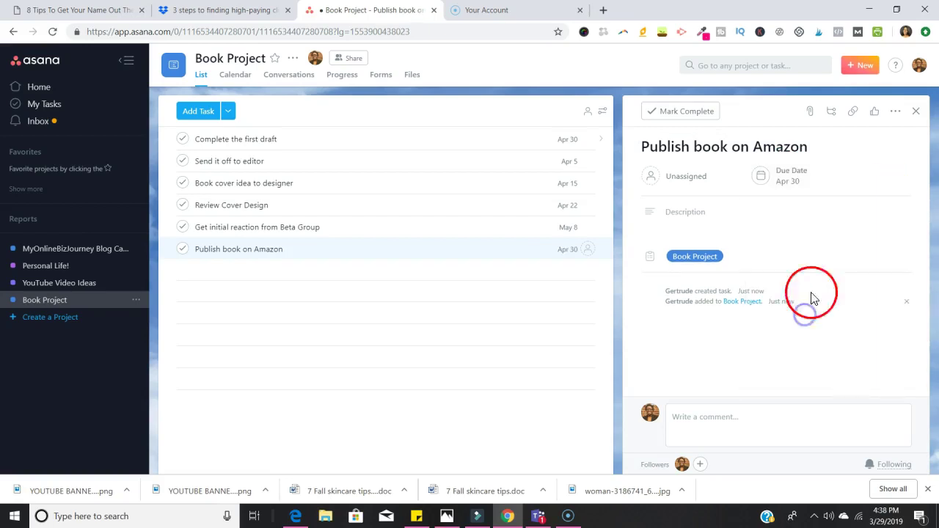
click(788, 178)
click(894, 201)
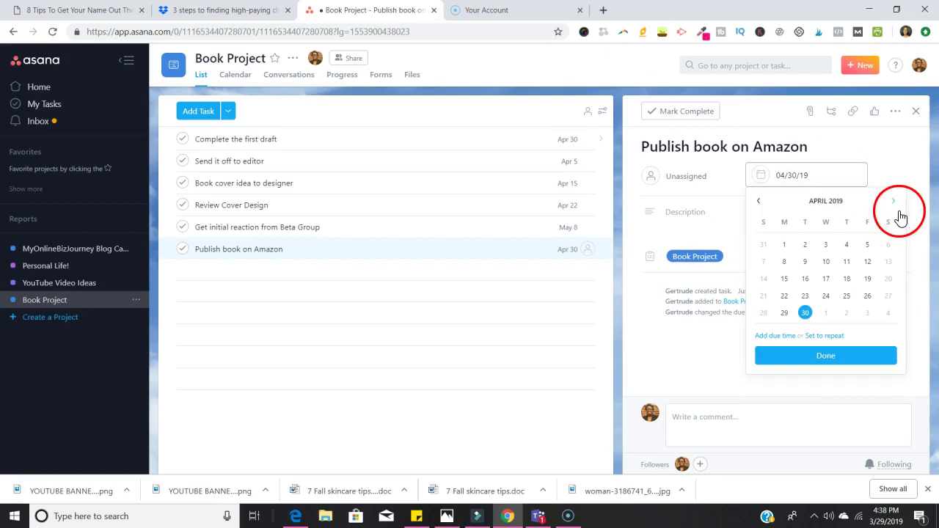
click(867, 312)
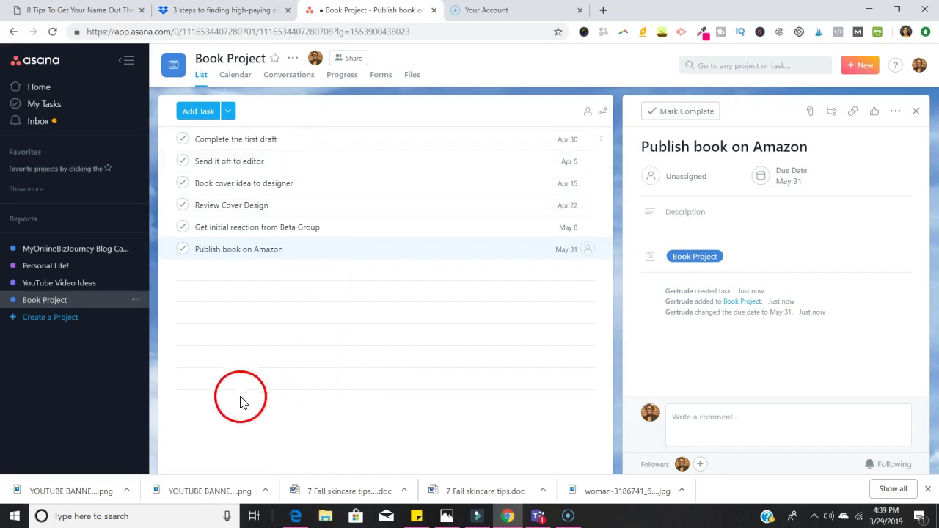
Switch Book Project to Calendar view and scroll through the April–May 2019 due dates
click(243, 78)
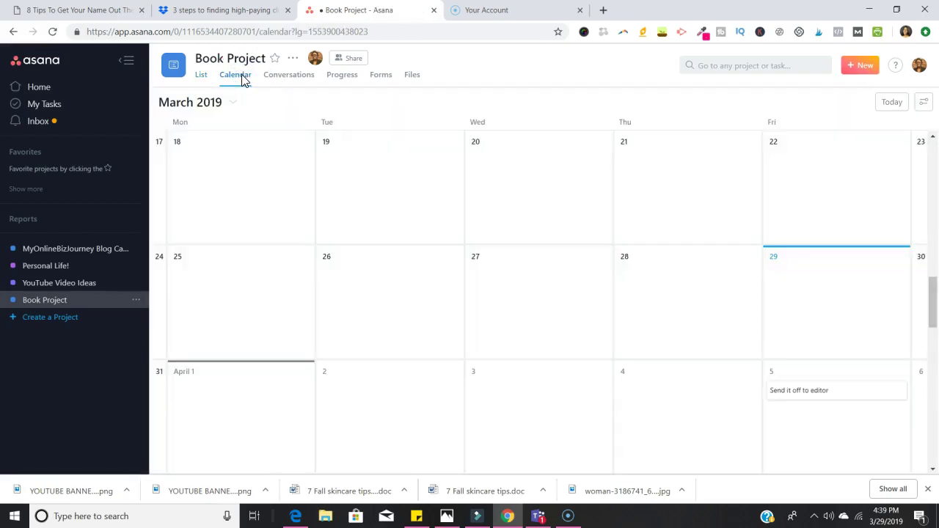
scroll(544, 225, down, 2)
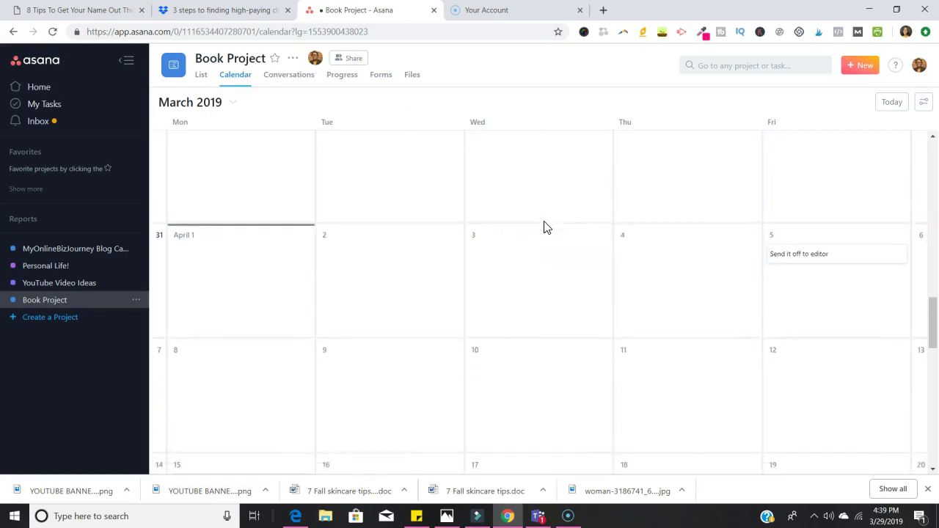
scroll(544, 227, down, 3)
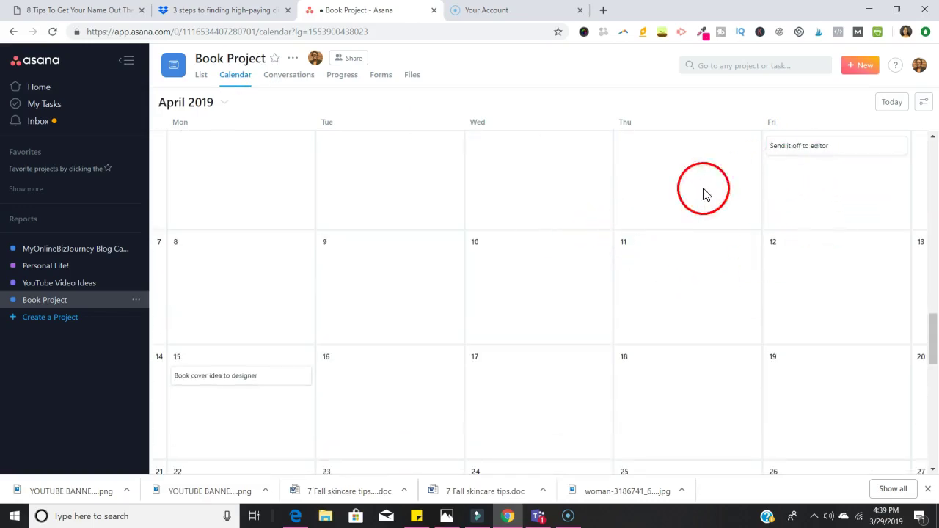
scroll(499, 400, down, 5)
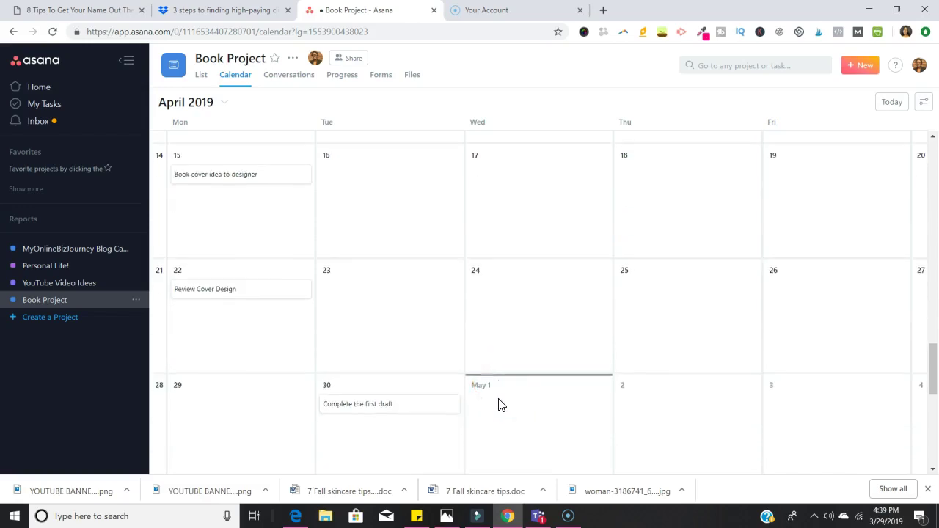
scroll(500, 405, down, 3)
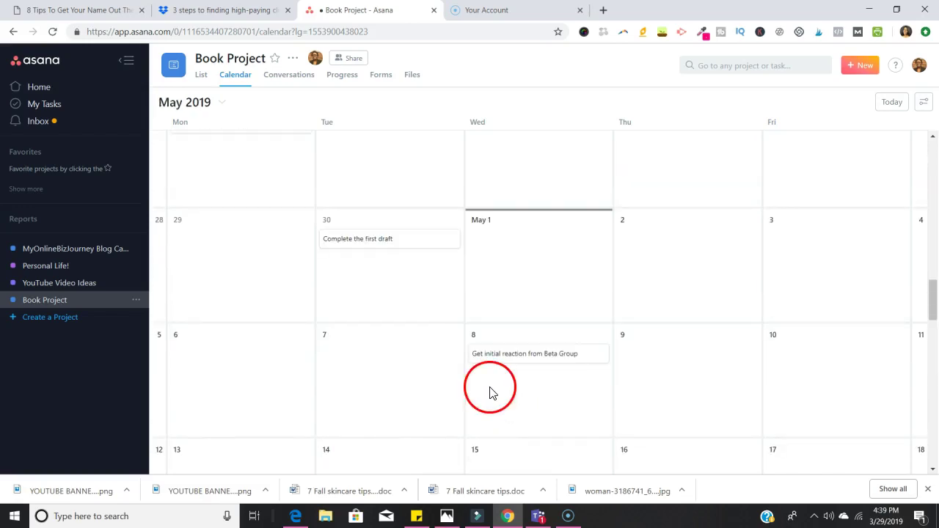
scroll(549, 160, up, 2)
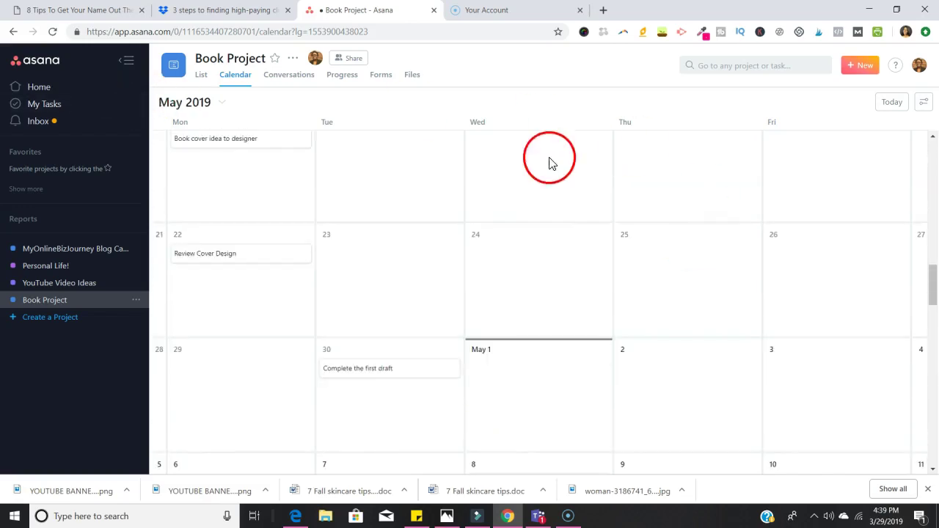
click(354, 58)
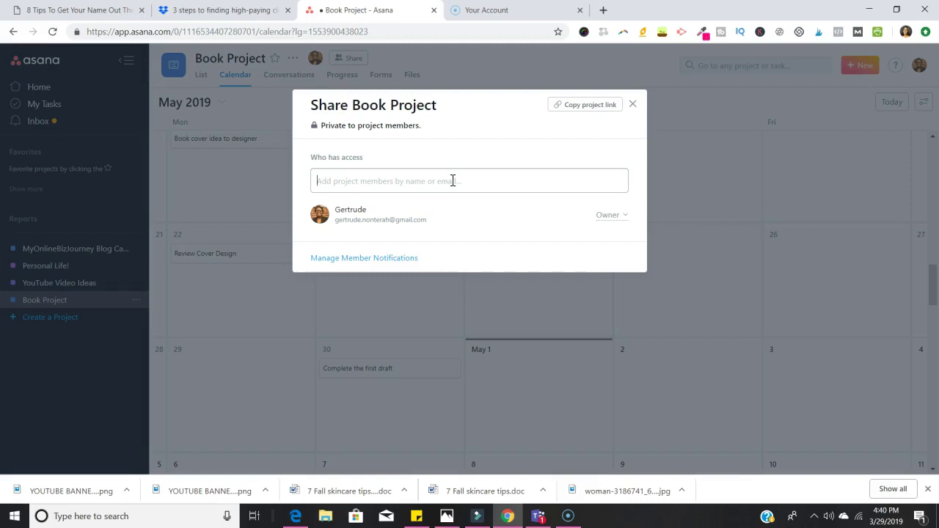
click(633, 104)
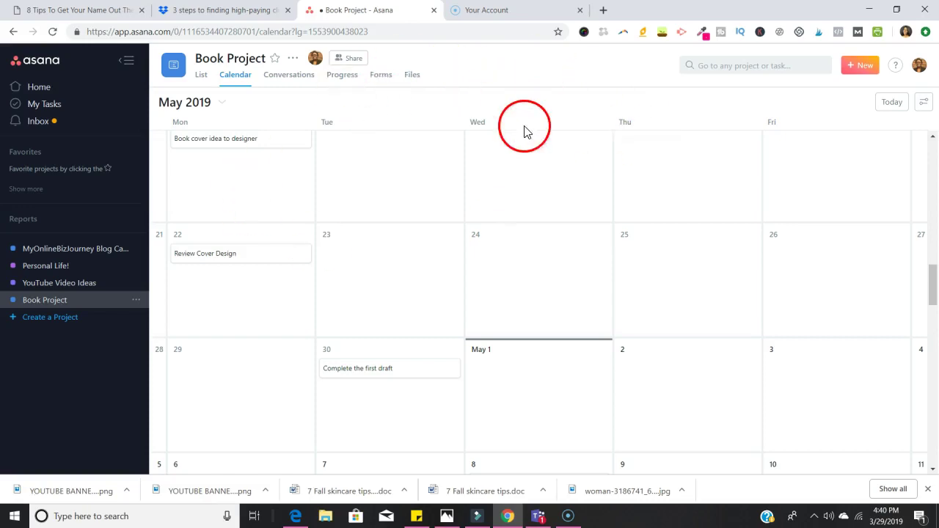
Open Book Project's Files page
click(415, 79)
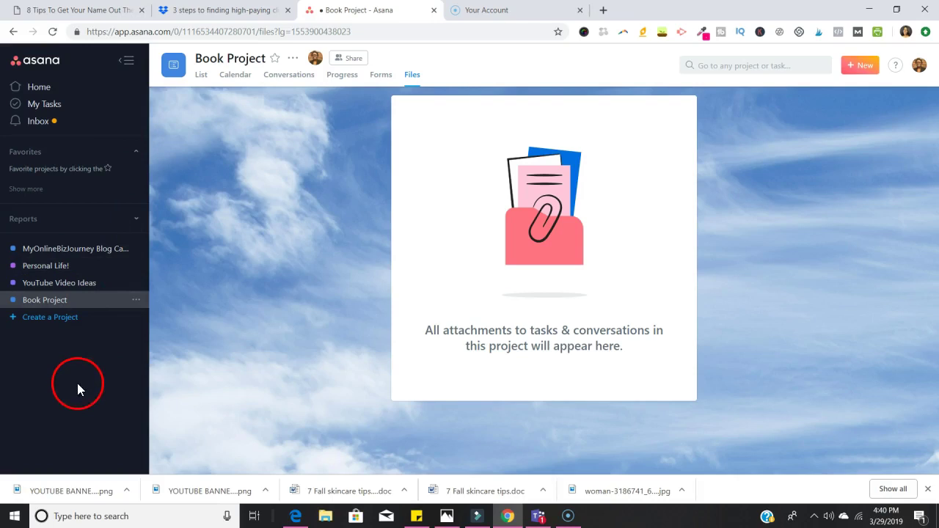
Open My Tasks, collapse the Today section and toggle Upcoming closed and open
click(44, 106)
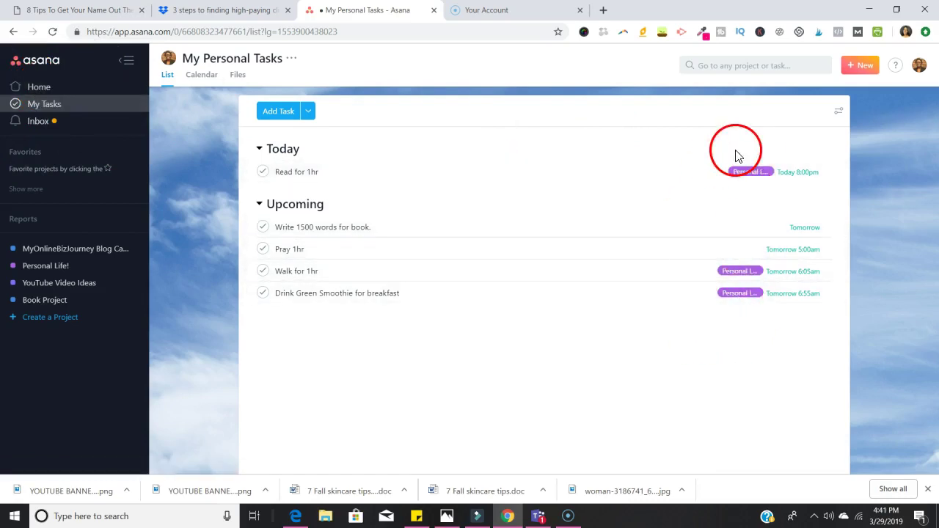
click(260, 150)
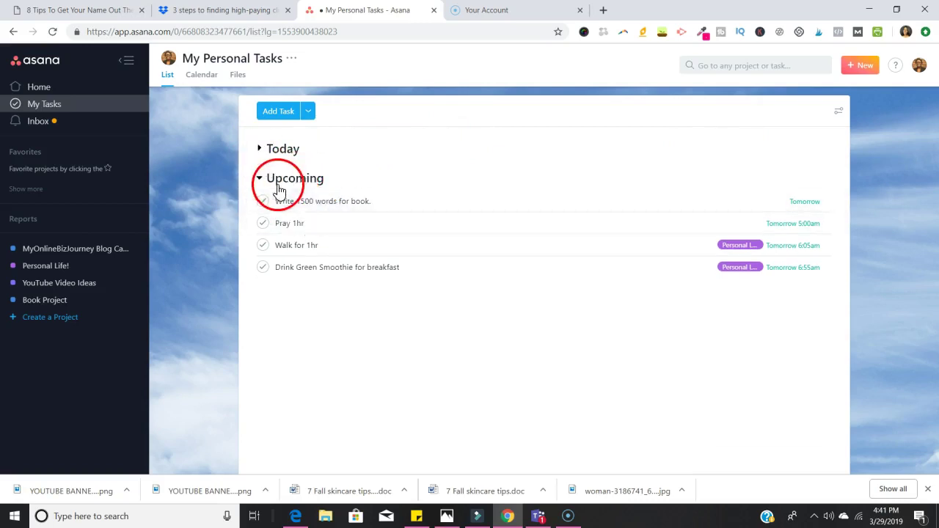
click(259, 179)
click(259, 179)
Go to the Home page from the sidebar
mouse_move(262, 149)
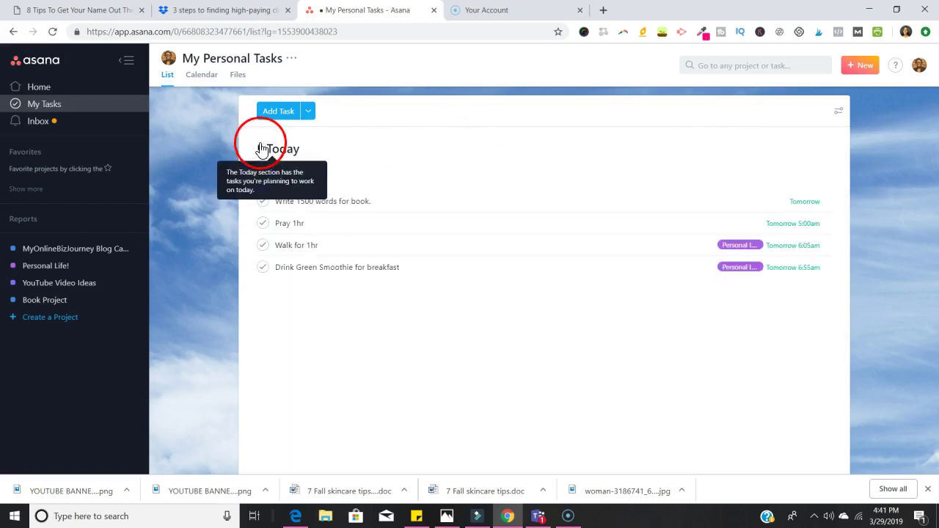
click(71, 88)
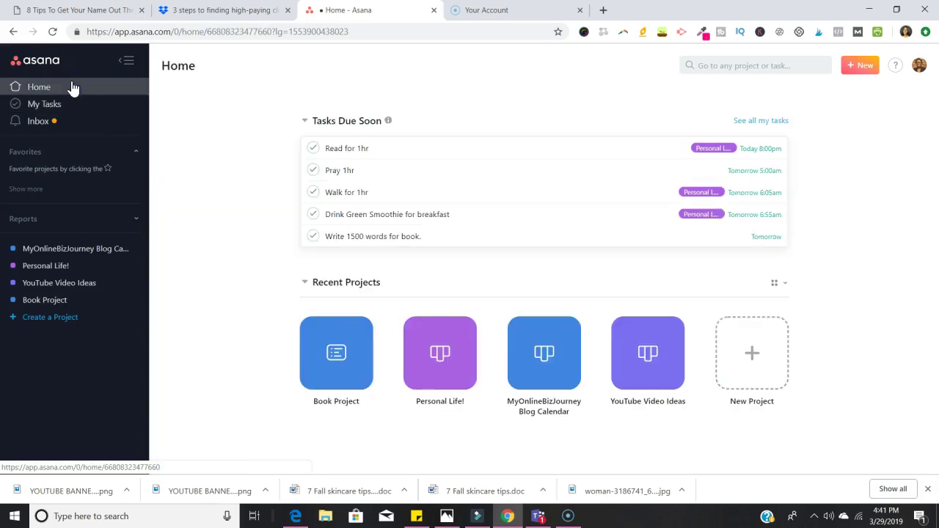
click(716, 307)
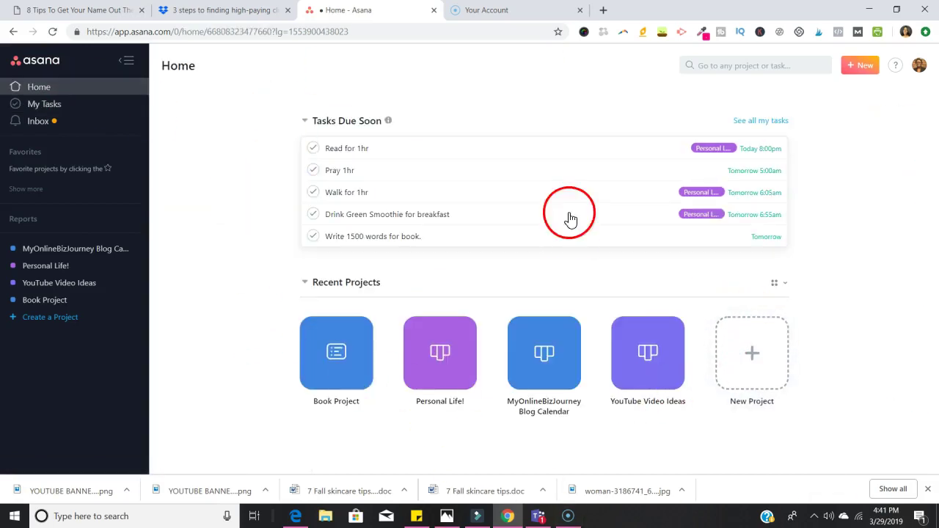